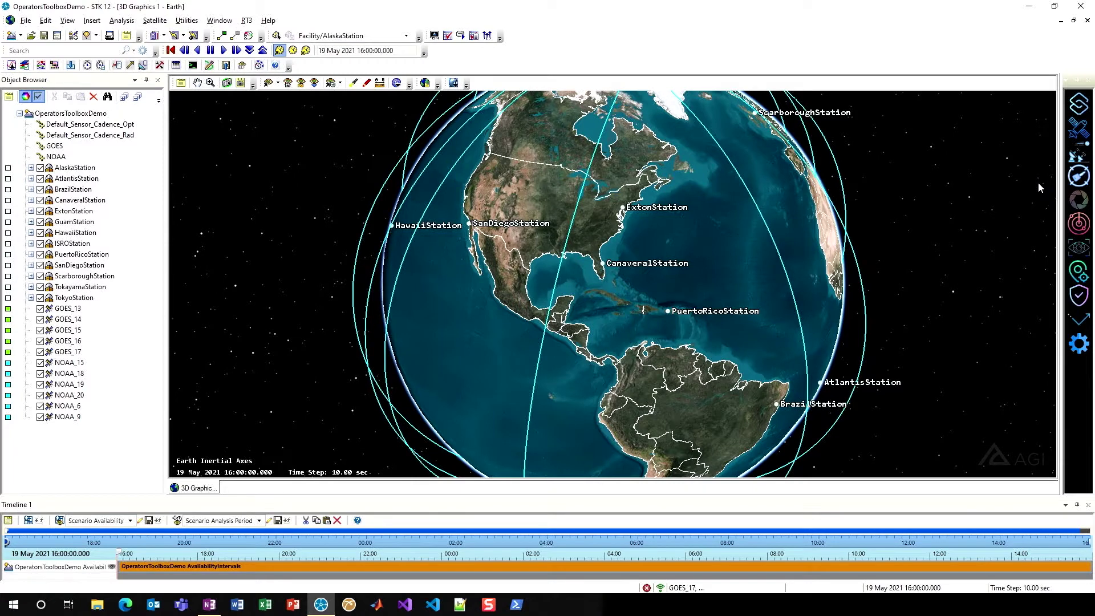
Open the Station Access tool and name the new access OpticalToGEO.
click(1079, 176)
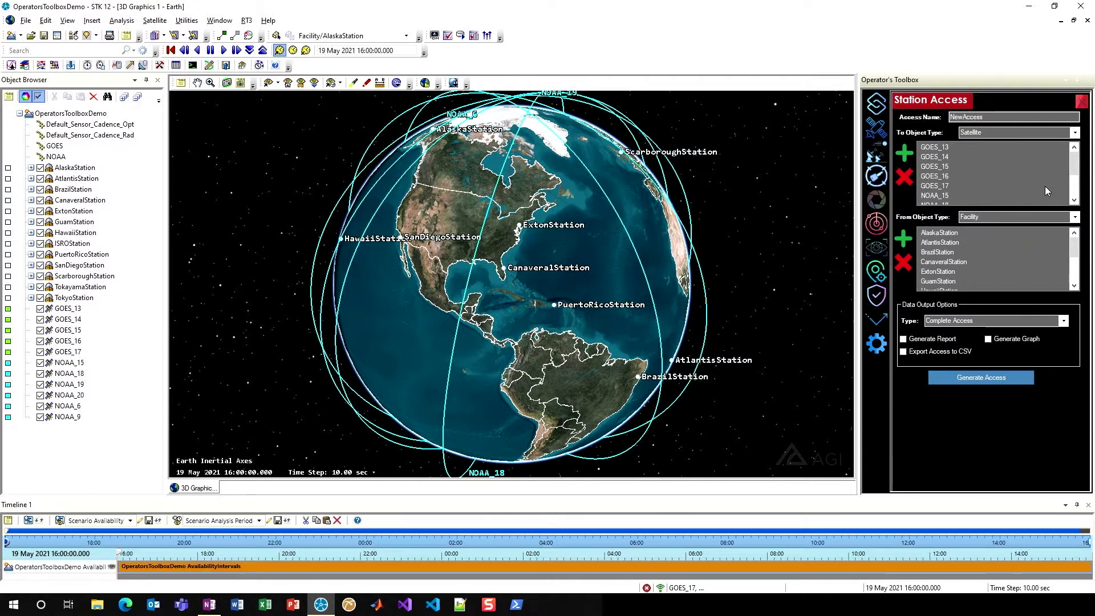
scroll(756, 183, down, 5)
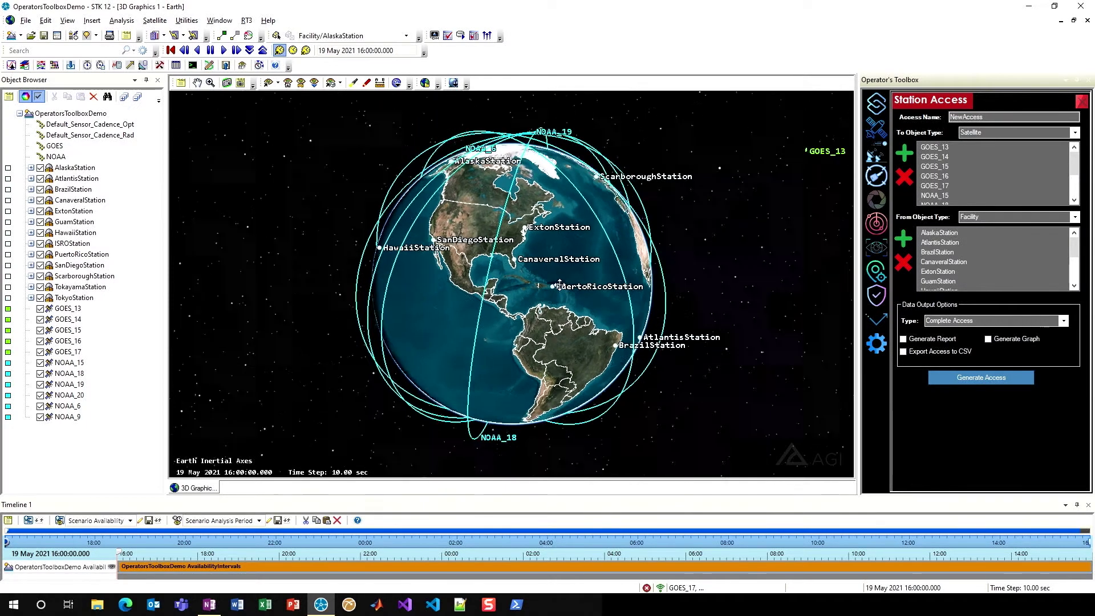
scroll(556, 281, down, 5)
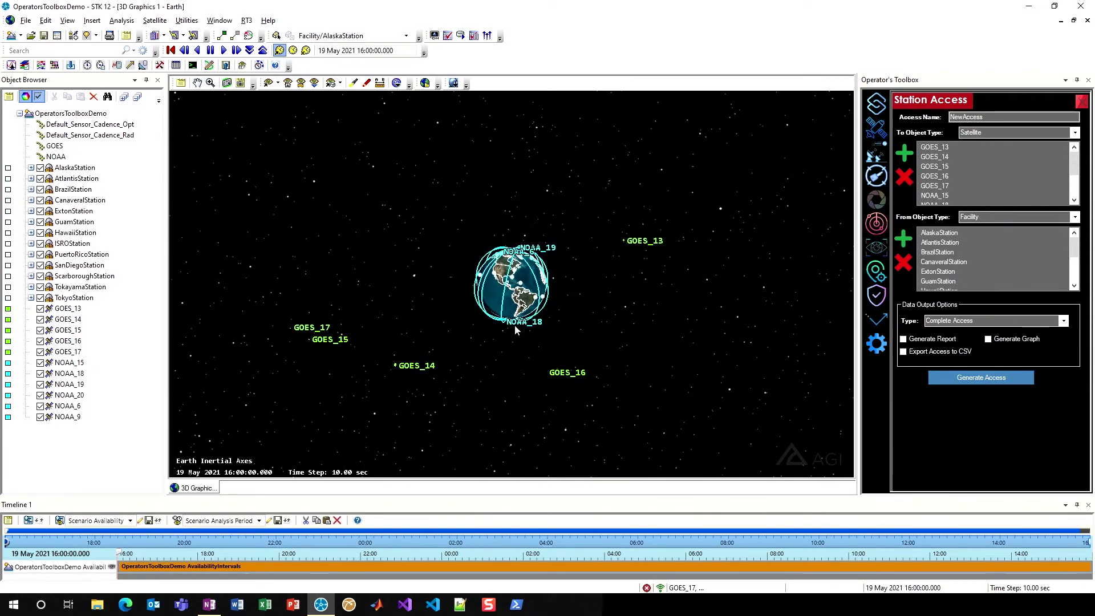
drag(554, 313, 520, 342)
scroll(521, 342, up, 8)
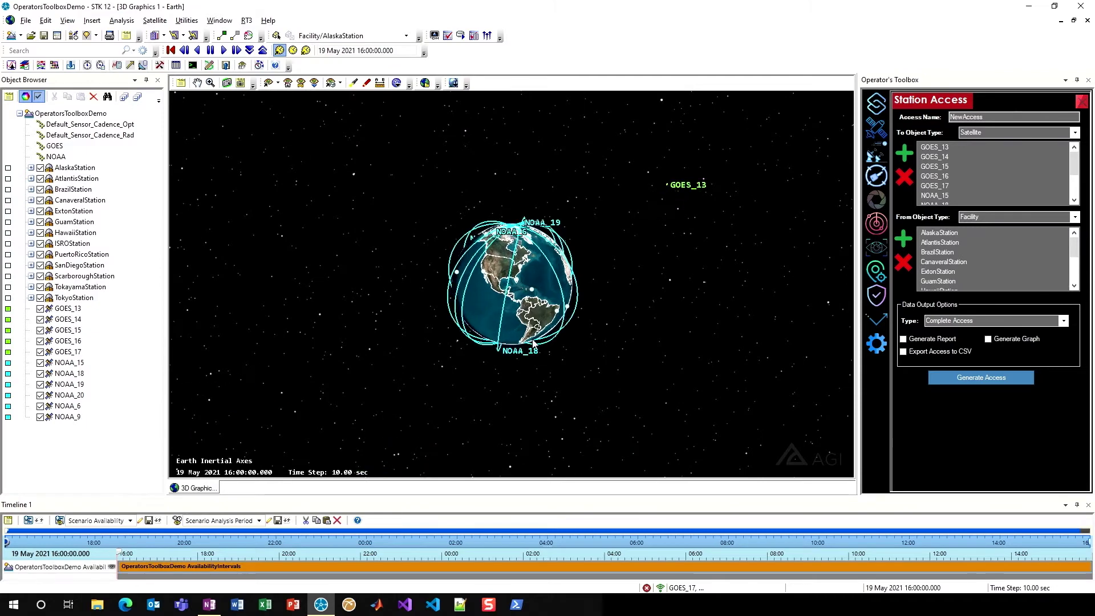
scroll(531, 344, up, 4)
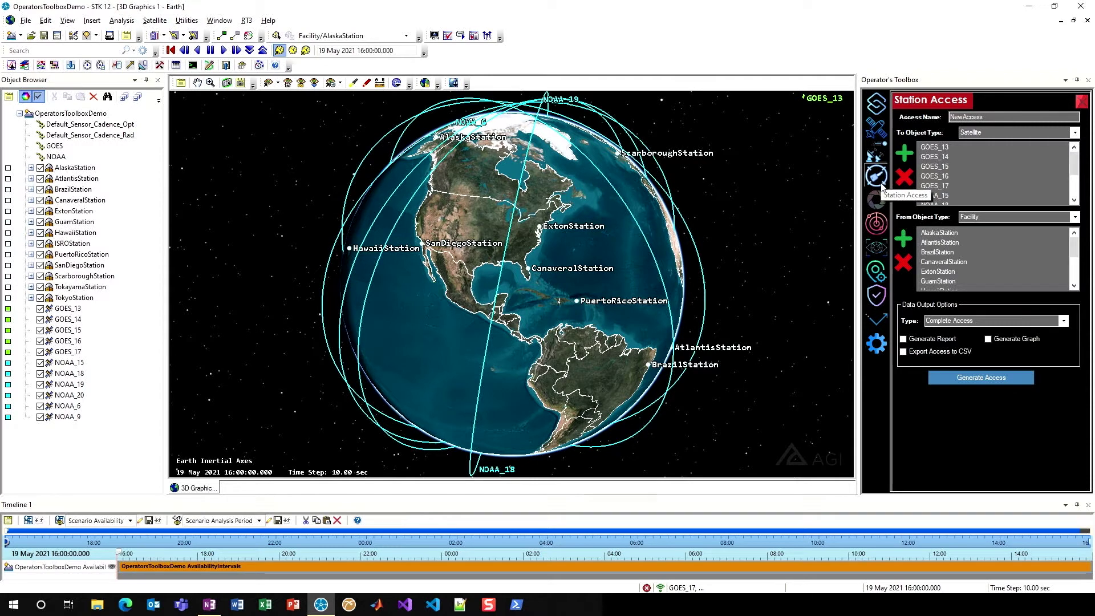
double_click(992, 116)
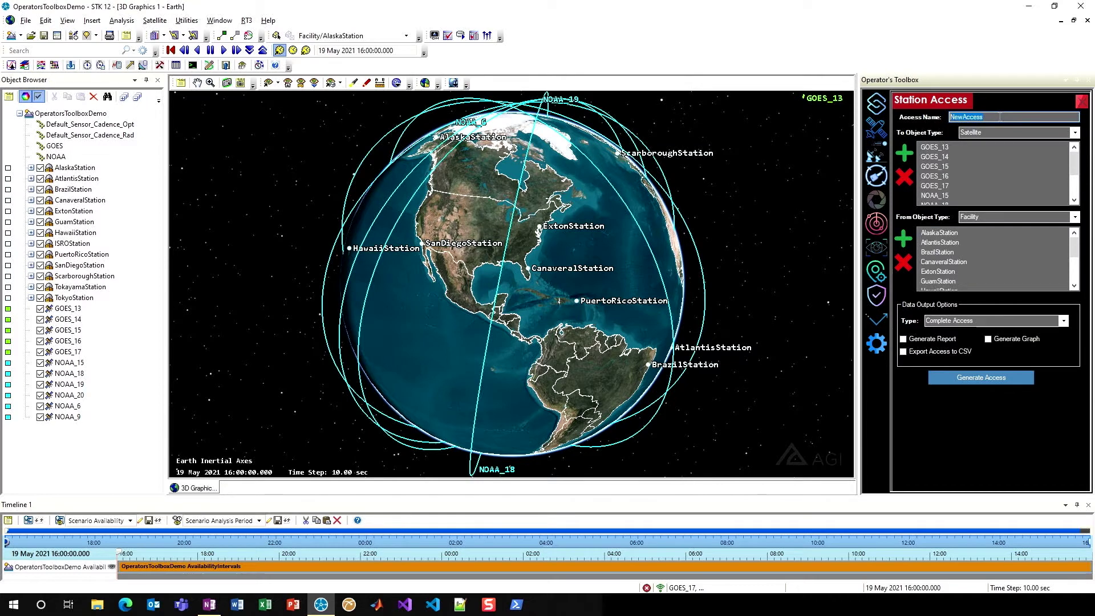
text(Opti)
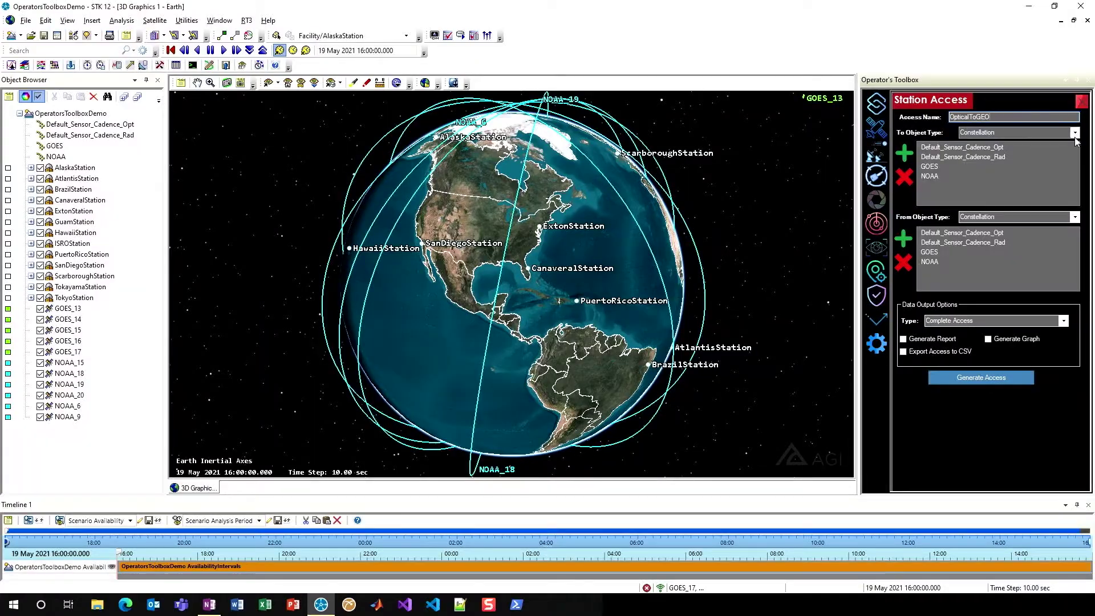
Assign the GOES constellation as the access's To object and the Default_Sensor_Cadence_Opt constellation as its From object.
click(1075, 135)
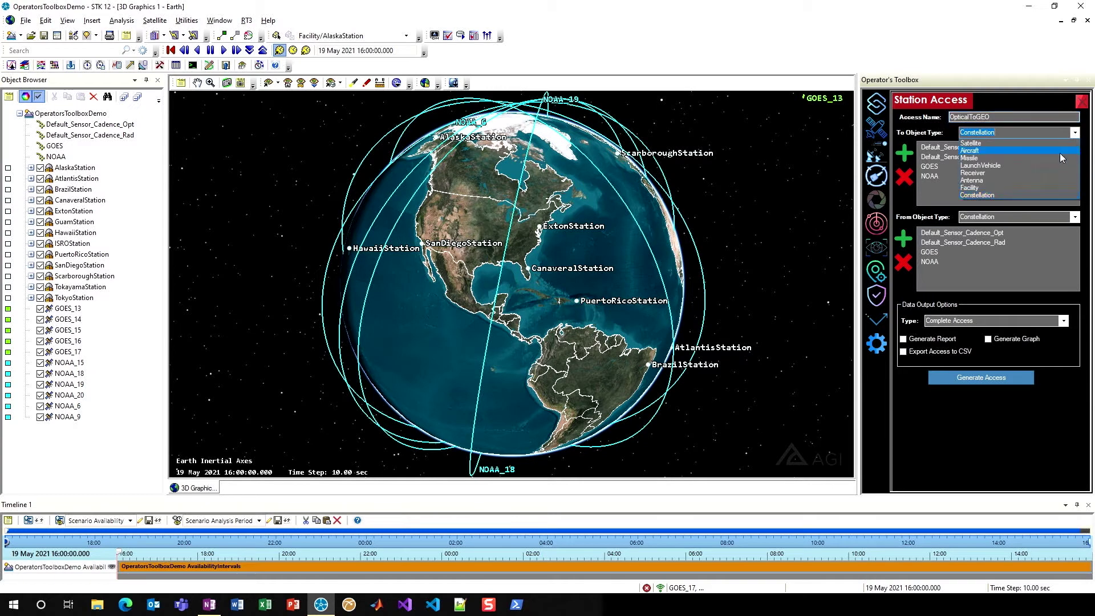
click(936, 195)
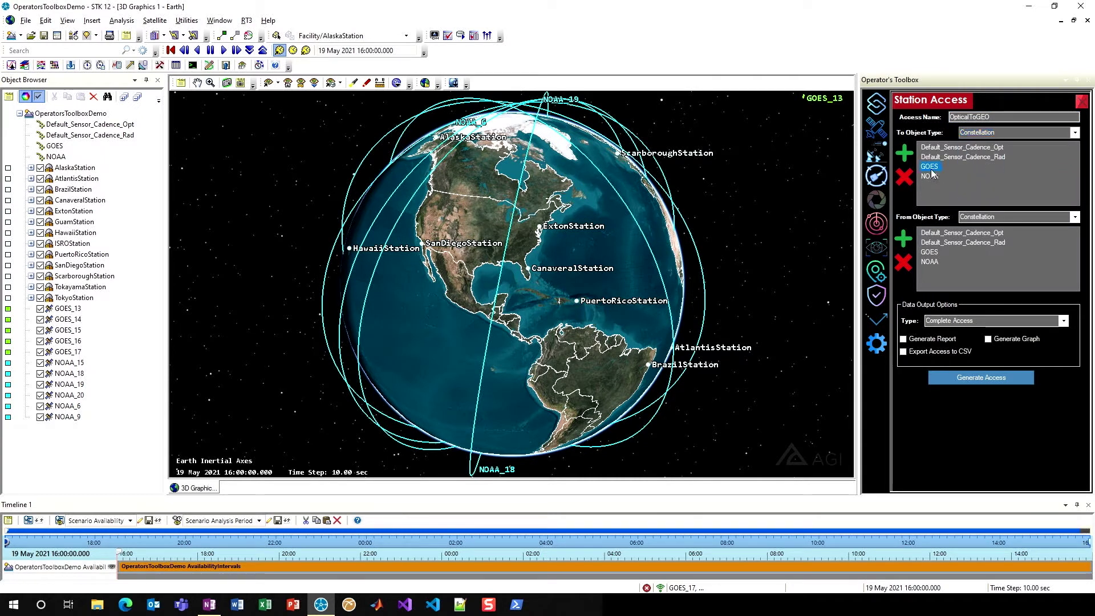
click(927, 169)
click(903, 157)
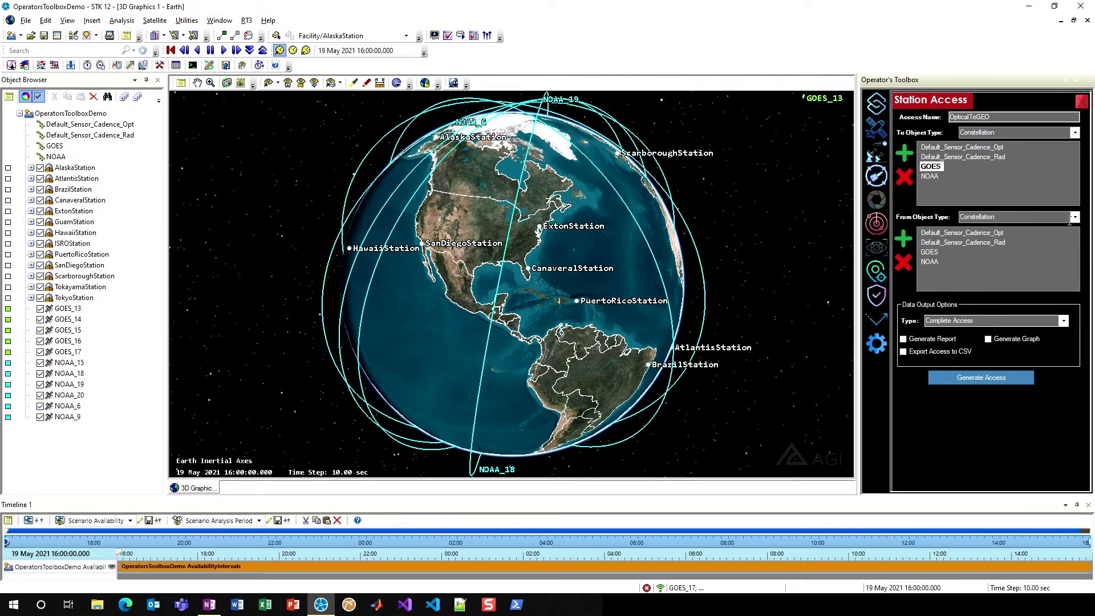
click(975, 234)
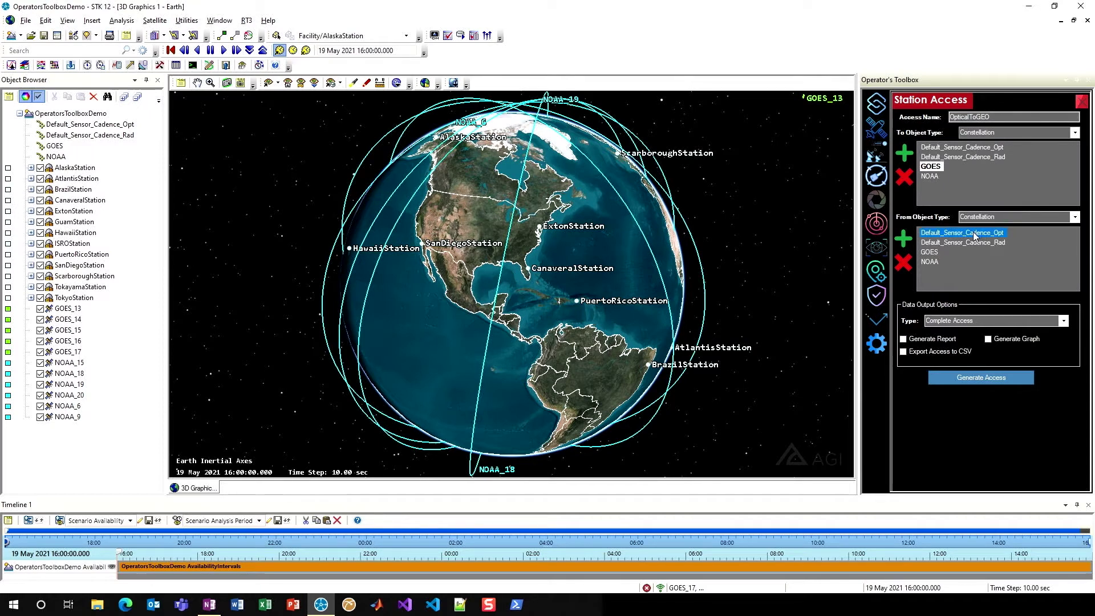
click(904, 240)
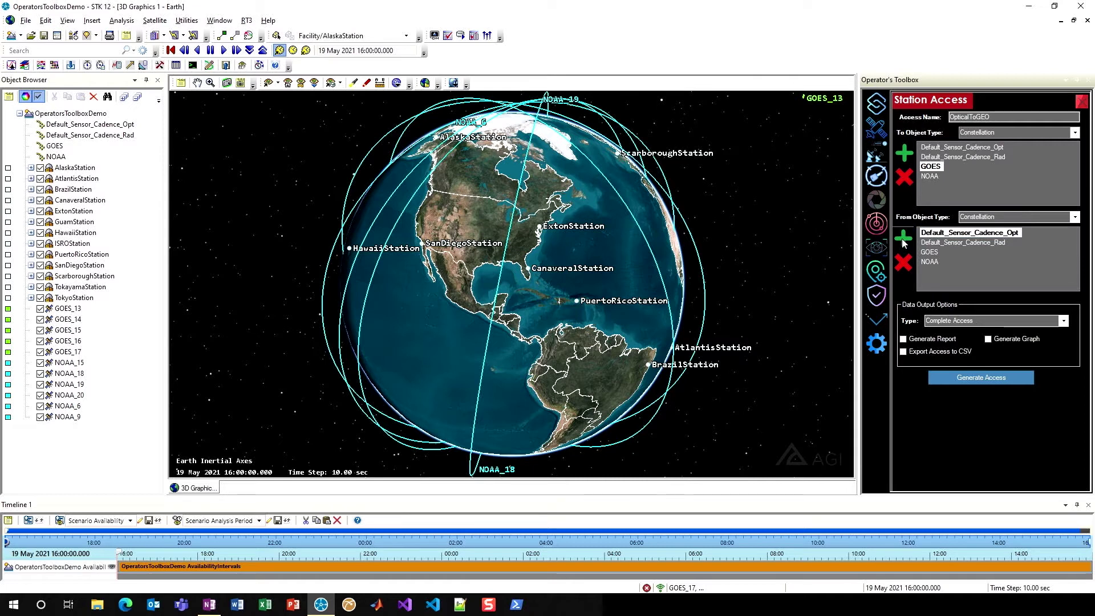
click(939, 286)
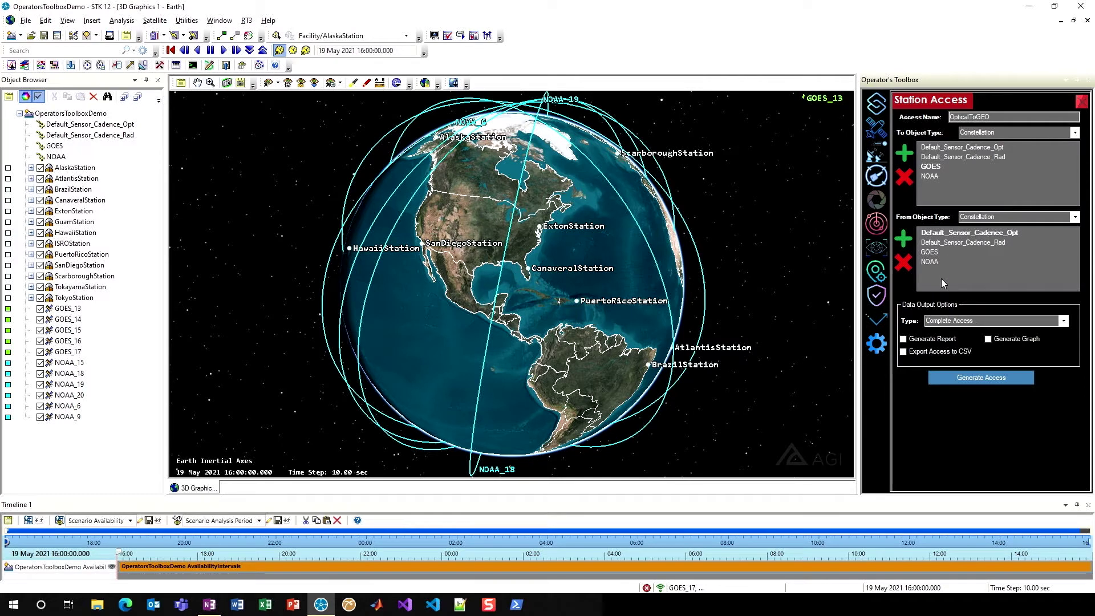
Generate the OpticalToGEO access with the Complete Access output type, including both a report and a graph.
click(991, 321)
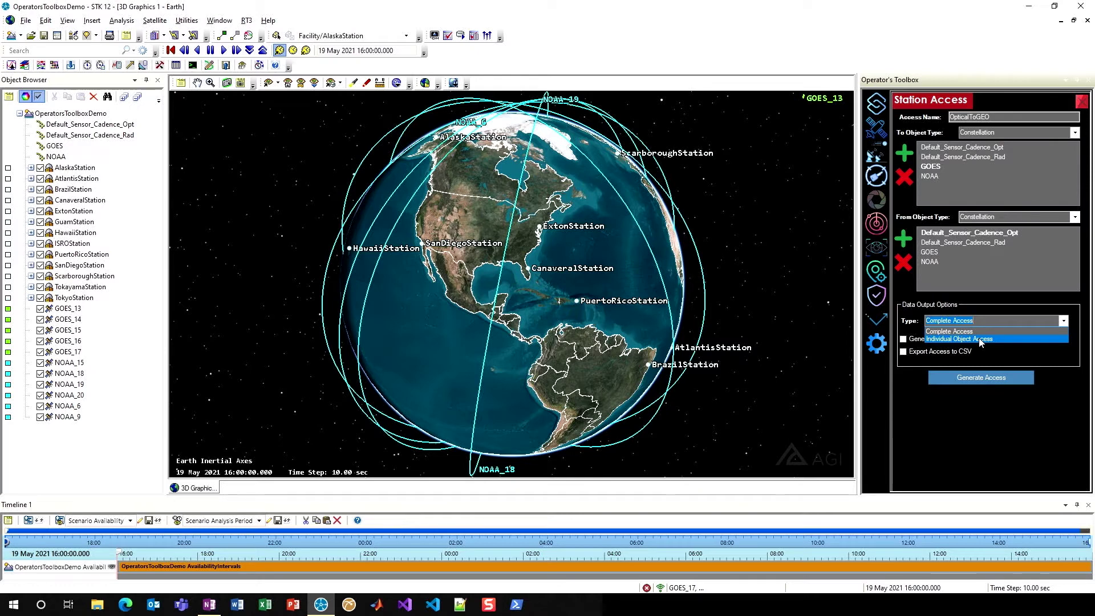
click(974, 330)
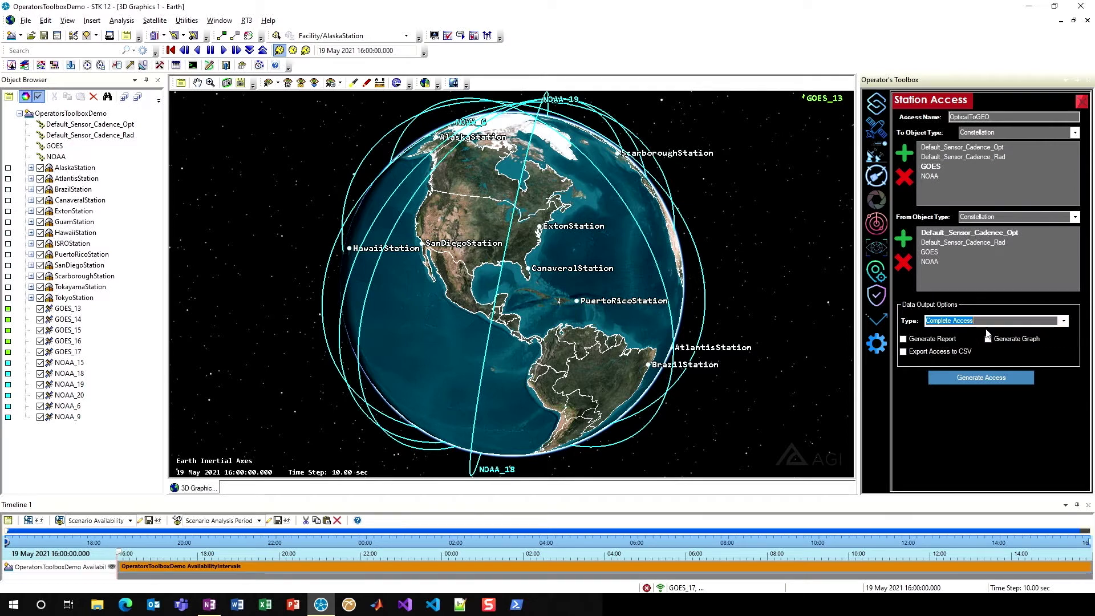
click(904, 339)
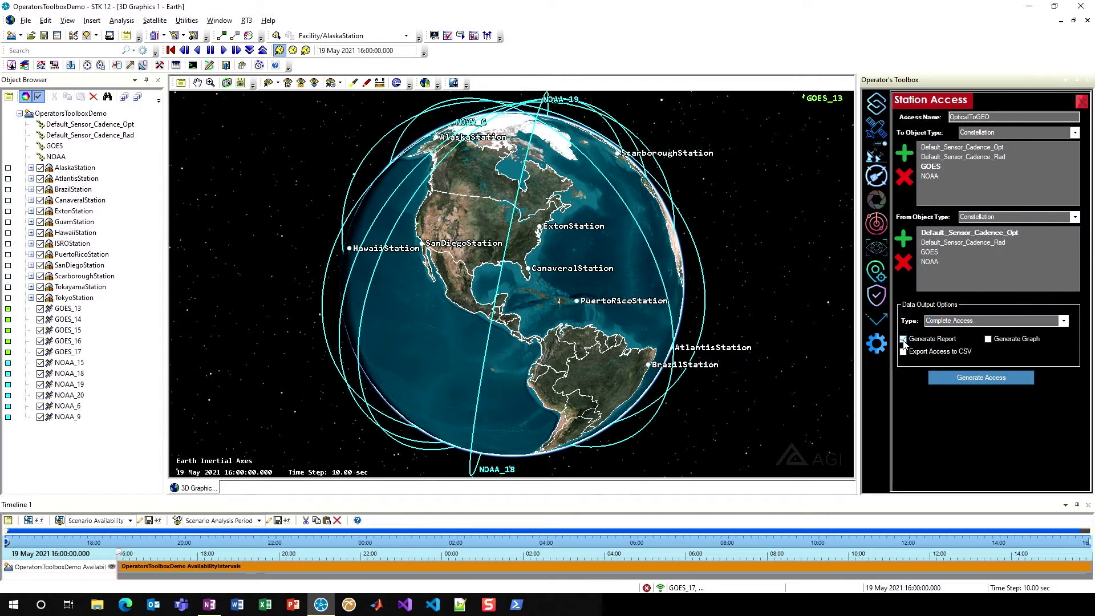
click(970, 378)
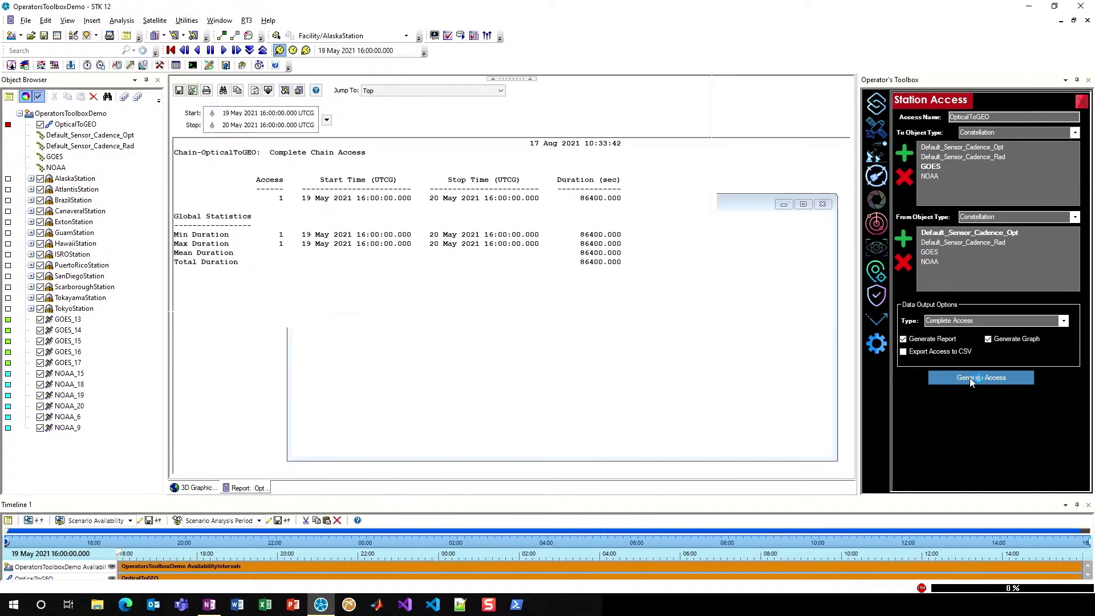
click(563, 321)
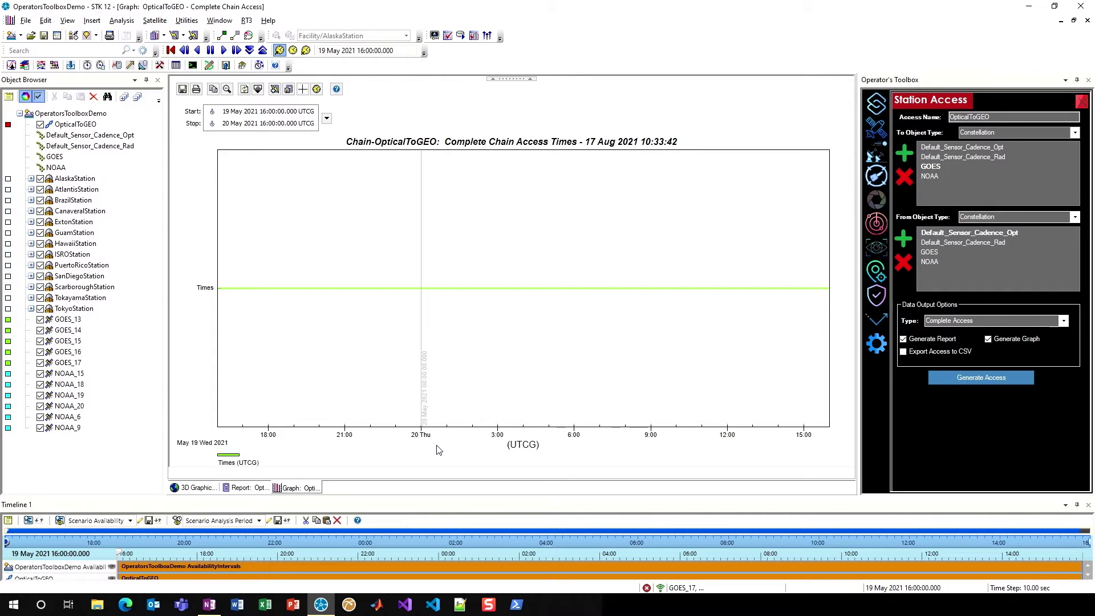
Close the OpticalToGEO access graph and report to return to the 3D view.
right_click(303, 489)
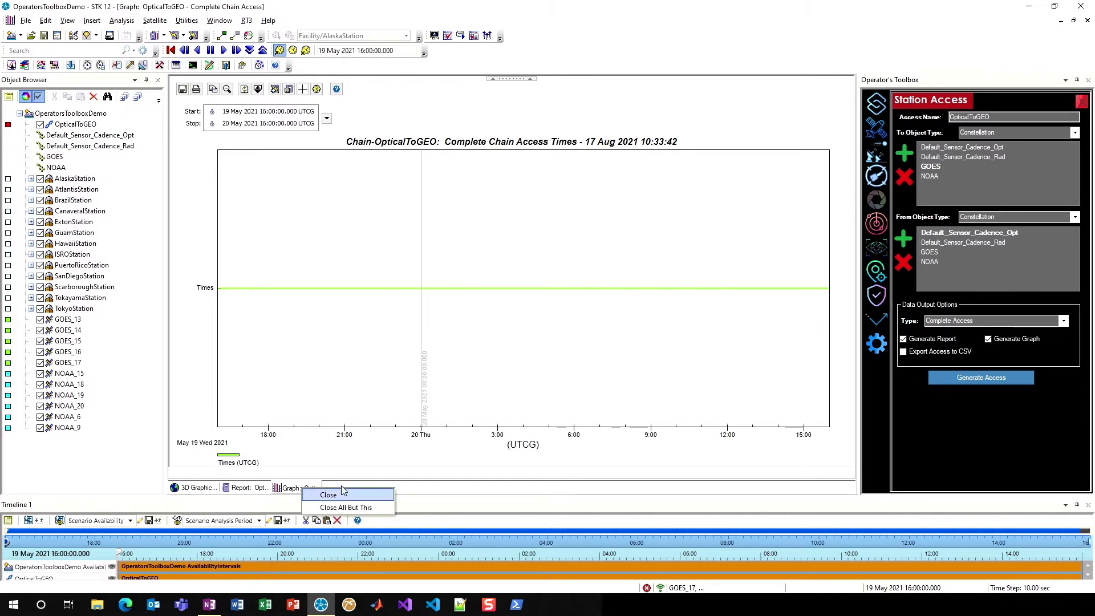
click(339, 495)
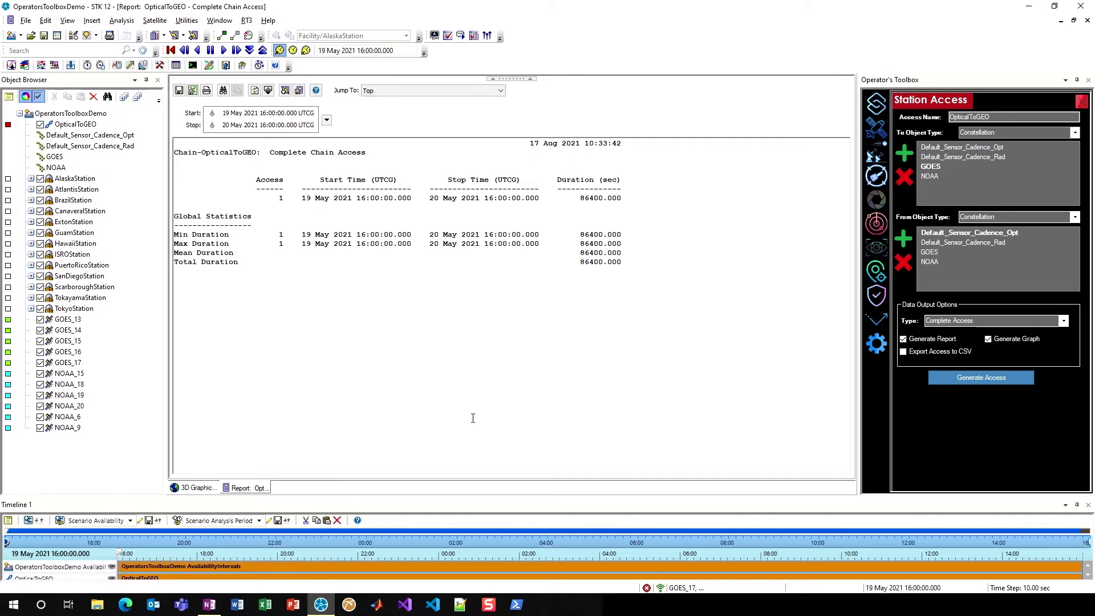
right_click(255, 487)
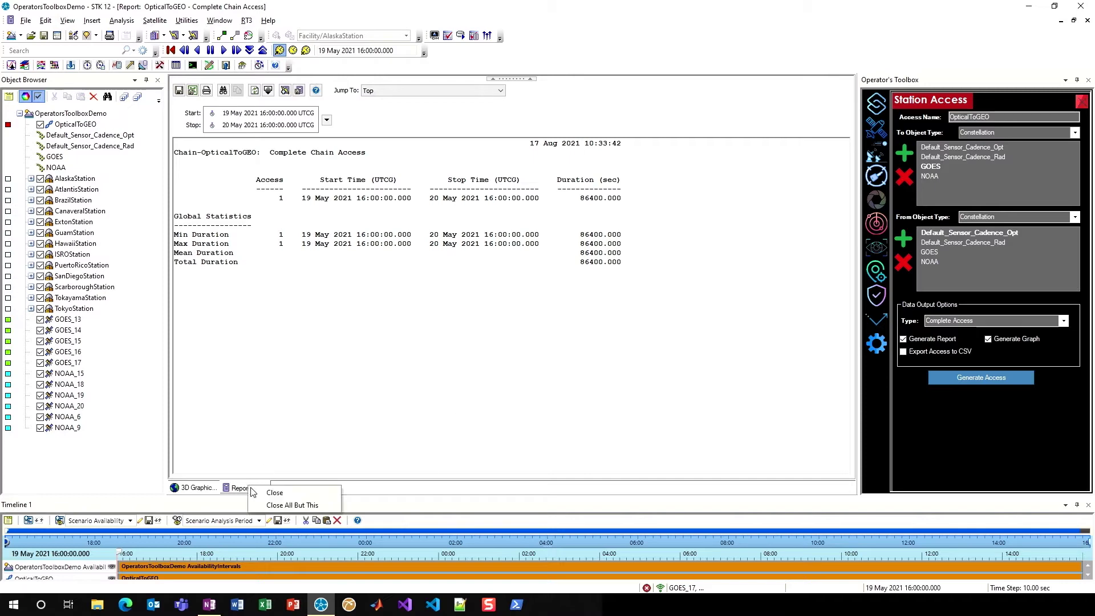
click(288, 488)
Animate the scenario with the time step raised to 180 sec and watch the OpticalToGEO access line around the Earth.
drag(555, 299, 502, 335)
scroll(545, 317, down, 5)
scroll(430, 296, up, 5)
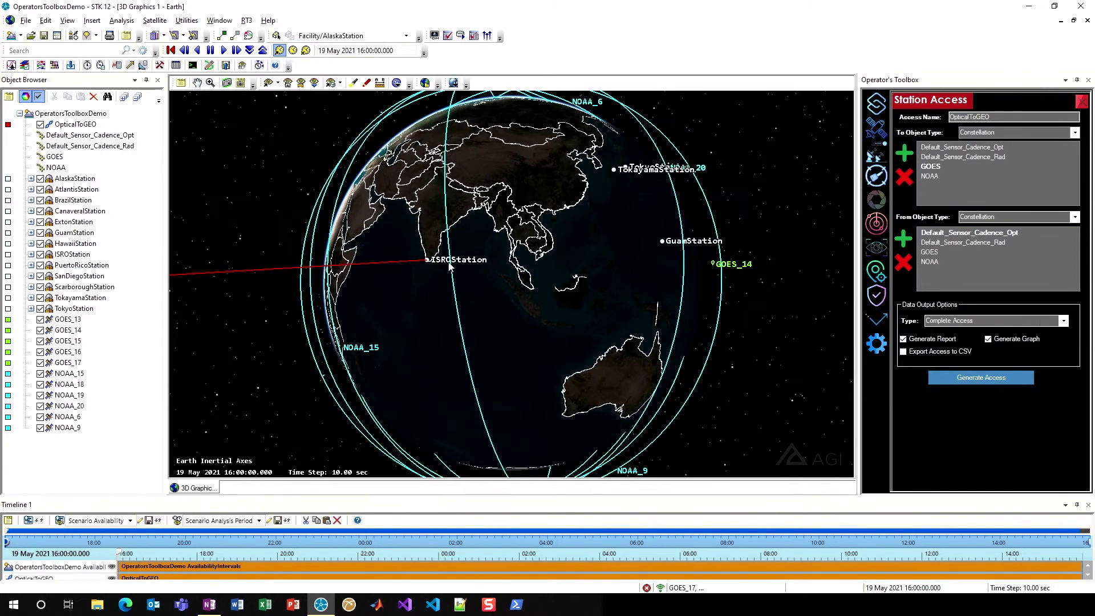
scroll(430, 298, down, 6)
scroll(454, 329, down, 2)
drag(437, 335, 456, 375)
scroll(456, 375, down, 2)
drag(500, 311, 500, 322)
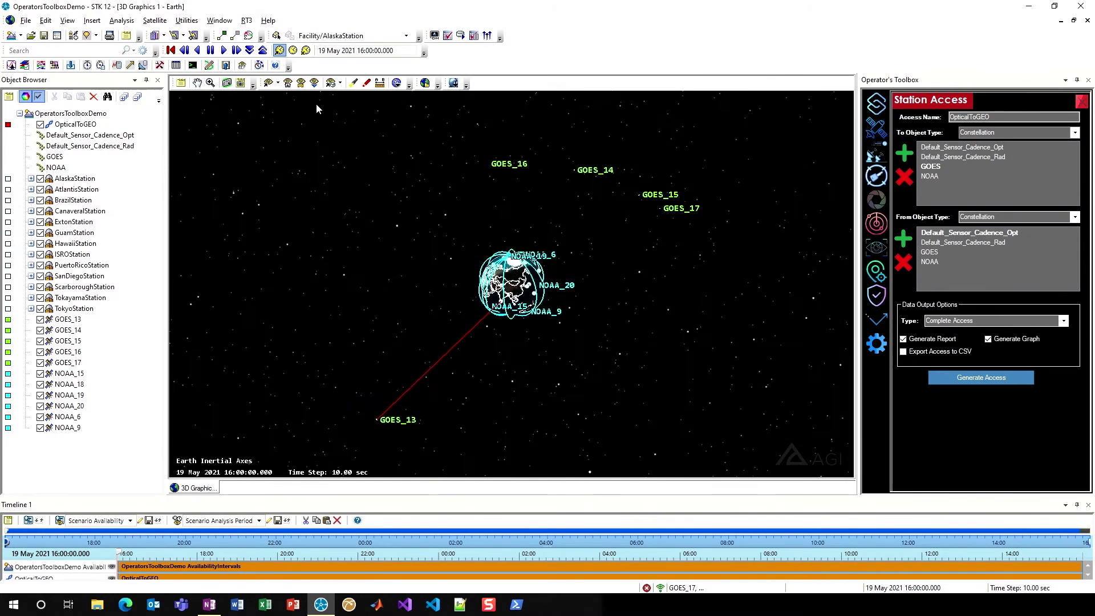
click(223, 51)
click(263, 54)
click(263, 55)
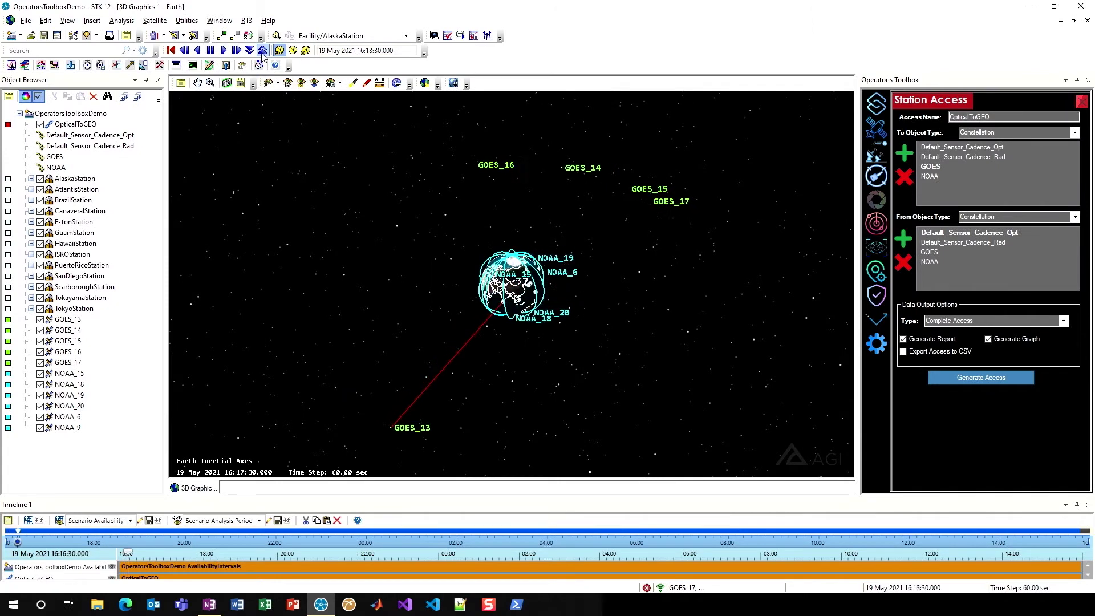
click(262, 54)
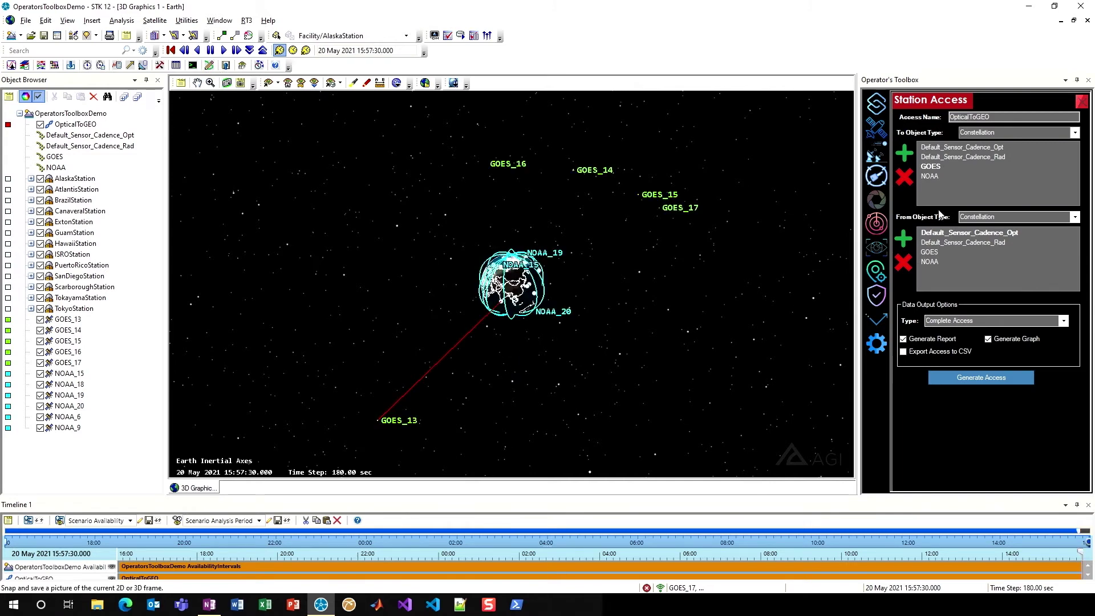
Name the access RadarToLEO and replace GOES with the NOAA constellation as its To object.
drag(998, 119, 954, 116)
text(RadarToLEO)
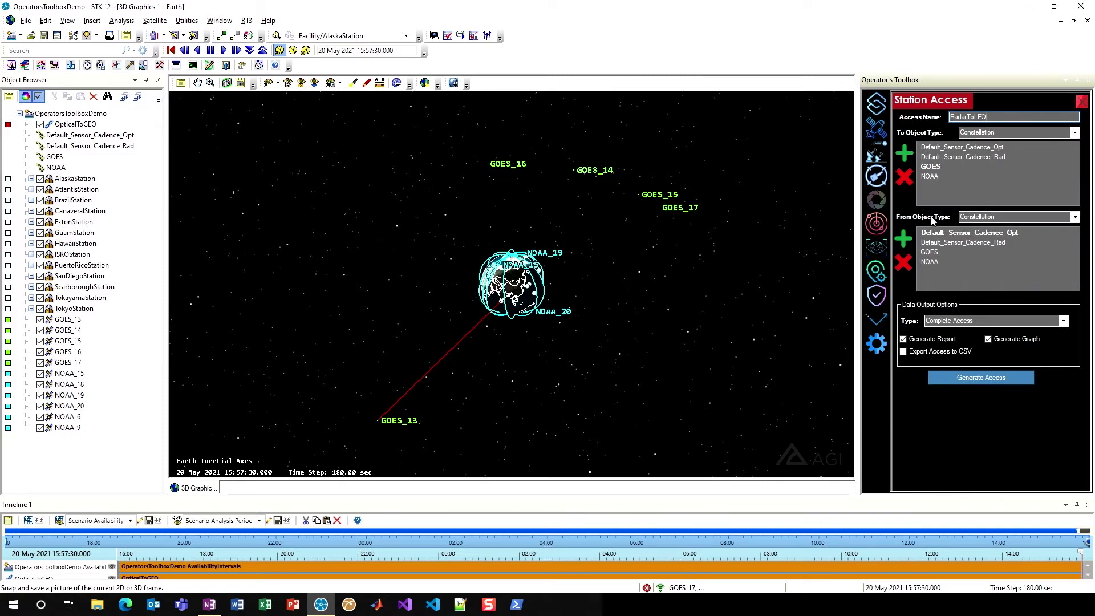
click(930, 166)
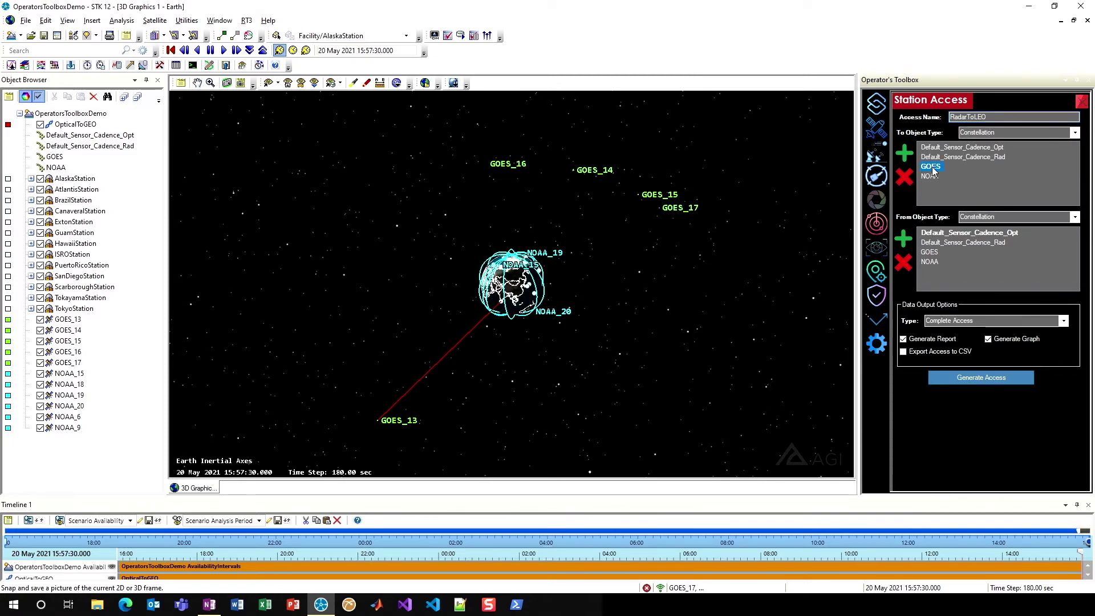
click(905, 178)
click(929, 176)
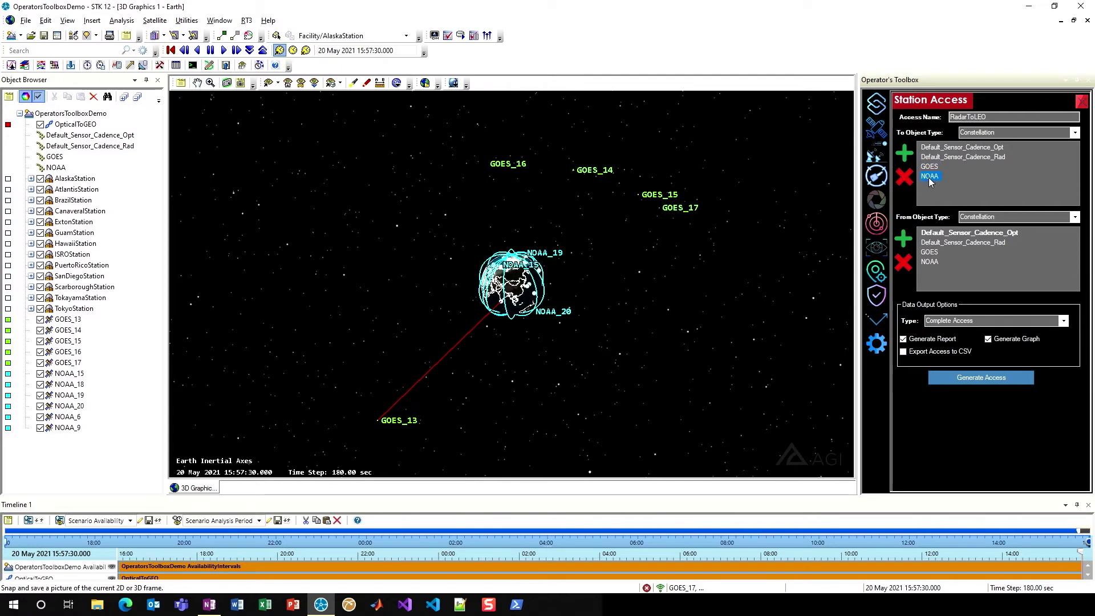
click(910, 153)
Replace Default_Sensor_Cadence_Opt with Default_Sensor_Cadence_Rad as the From object and generate the RadarToLEO access.
click(957, 235)
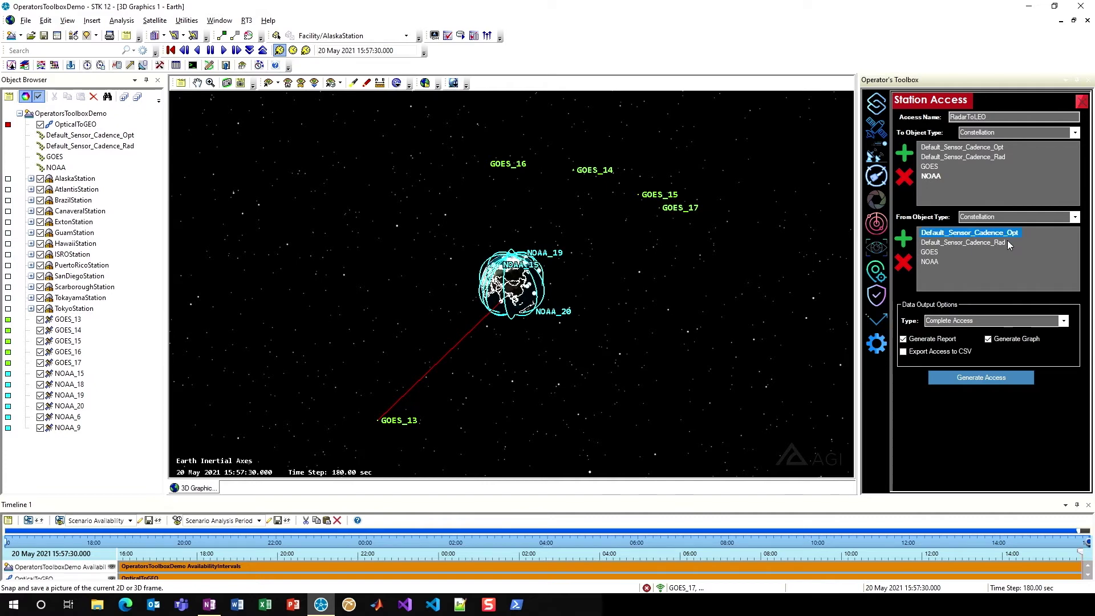
click(903, 263)
click(937, 241)
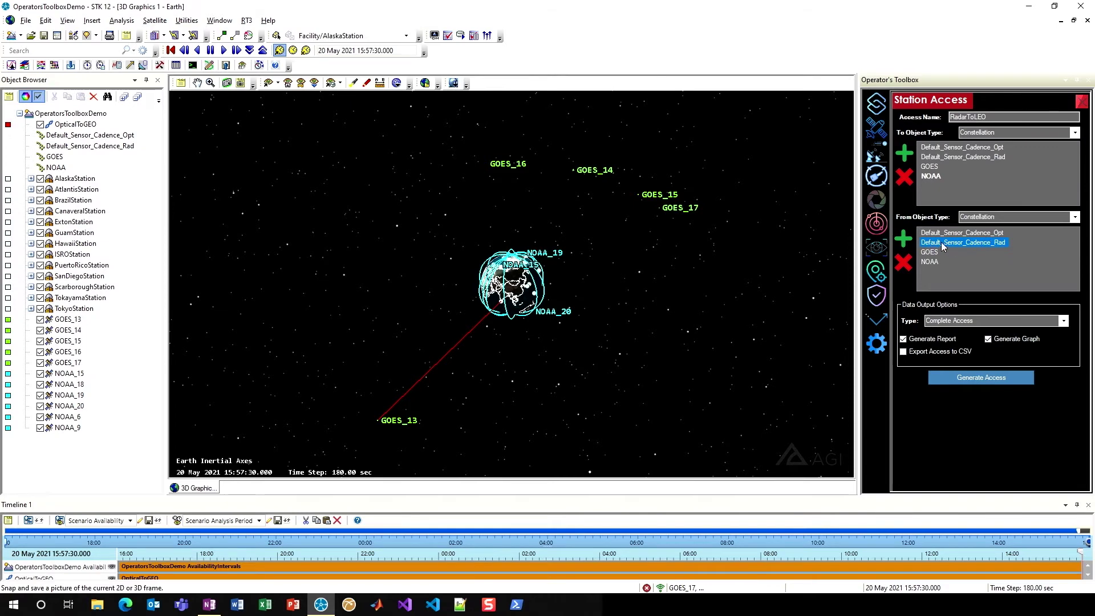
click(904, 243)
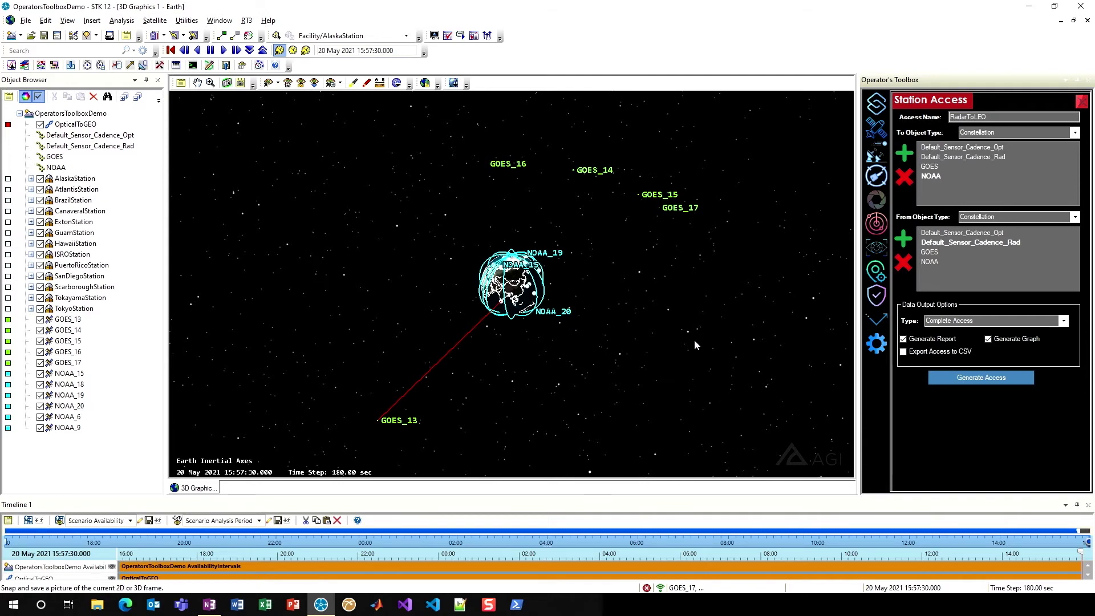
click(975, 380)
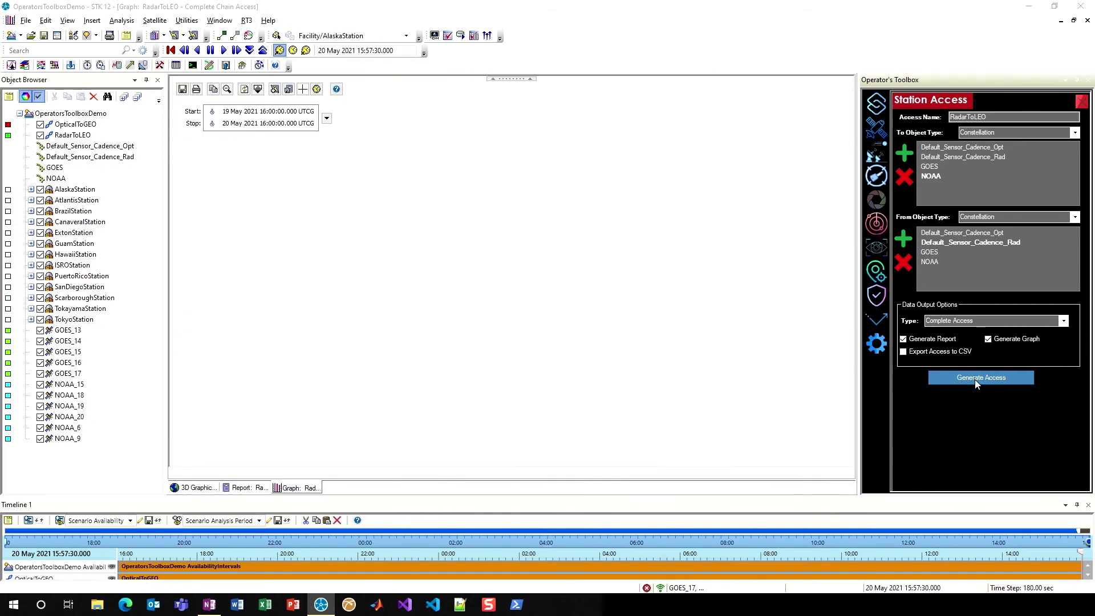
click(563, 320)
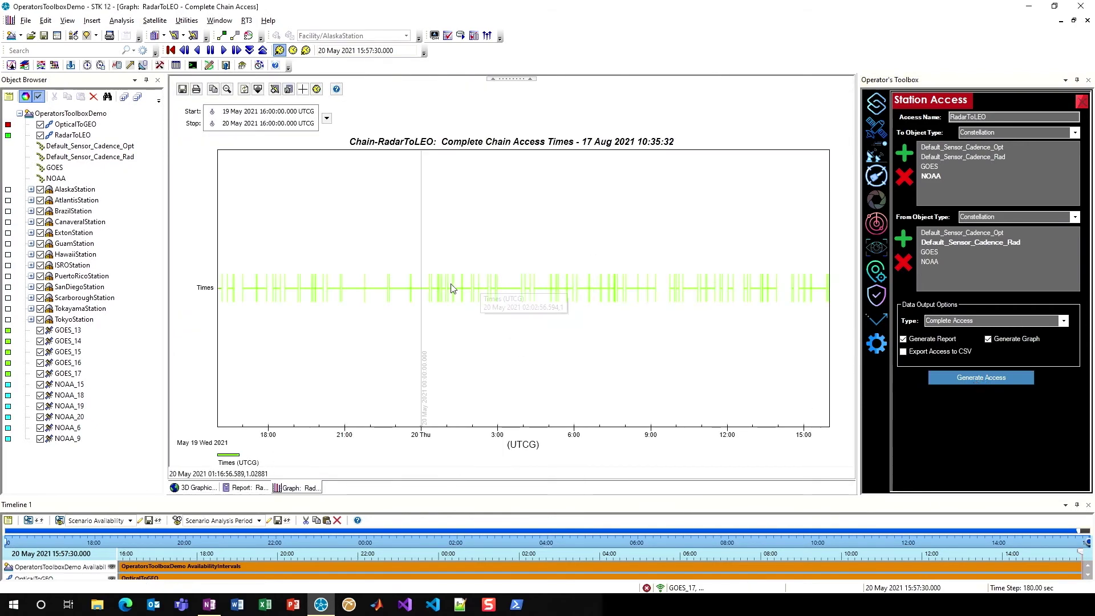
Examine the RadarToLEO access intervals around 20 May 01:00–03:00 in the graph and read through the access report.
drag(430, 267, 492, 308)
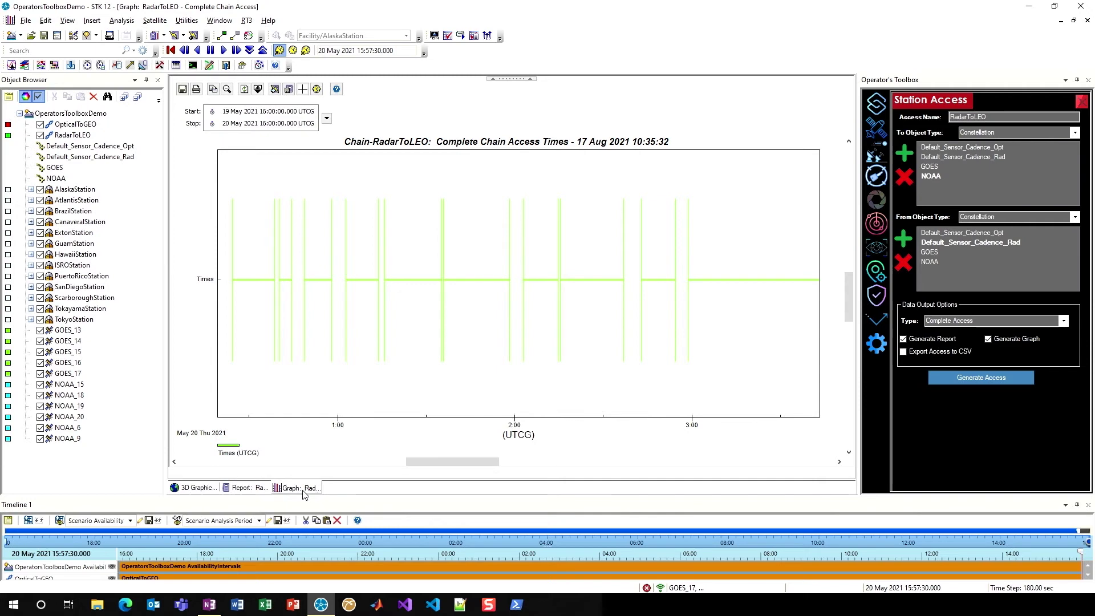
click(247, 488)
scroll(433, 393, down, 5)
scroll(417, 364, down, 5)
scroll(412, 369, up, 15)
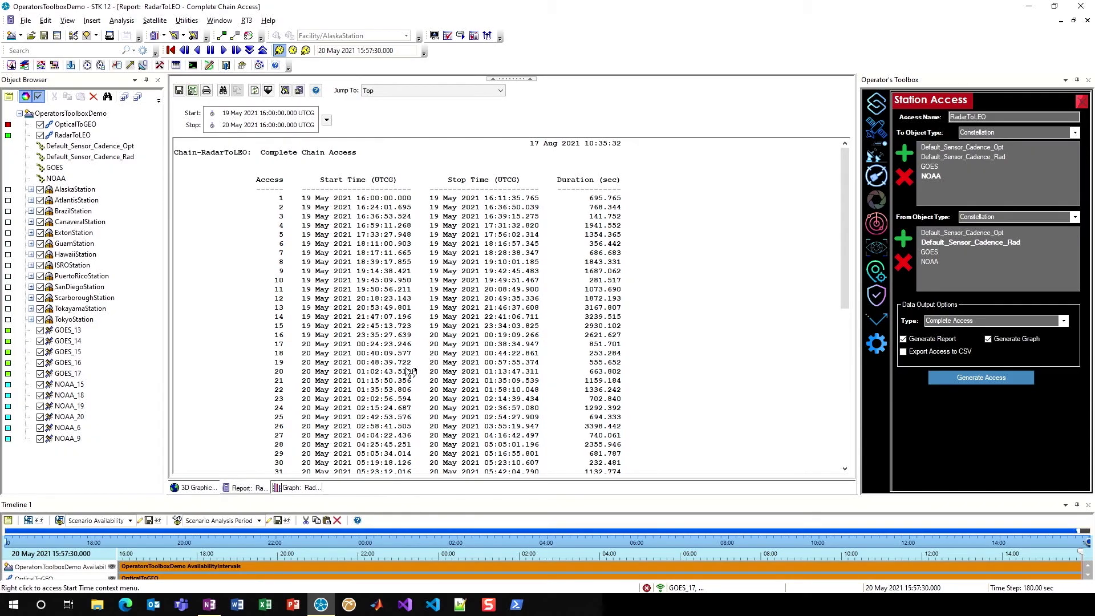